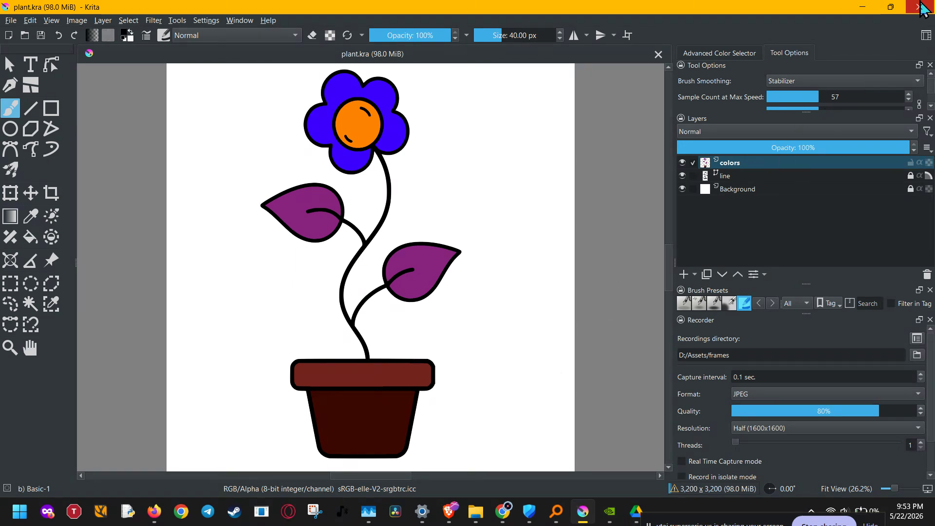
{"action": "left_click", "coordinate": [476, 511]}
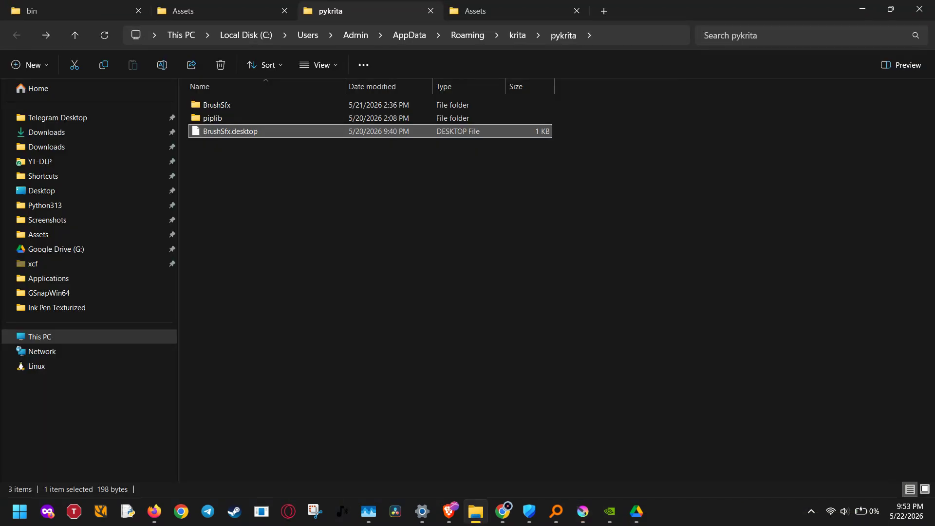
{"action": "left_click", "coordinate": [497, 353]}
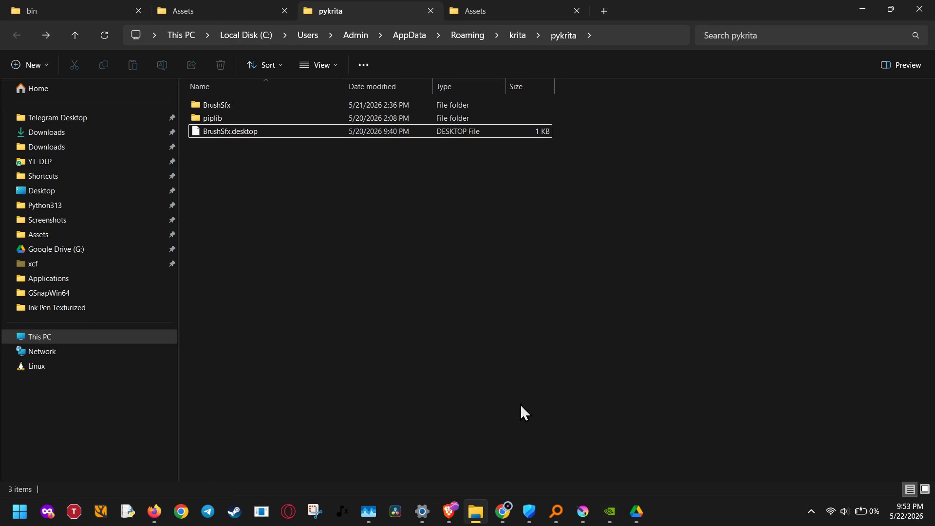
{"action": "left_click", "coordinate": [19, 512]}
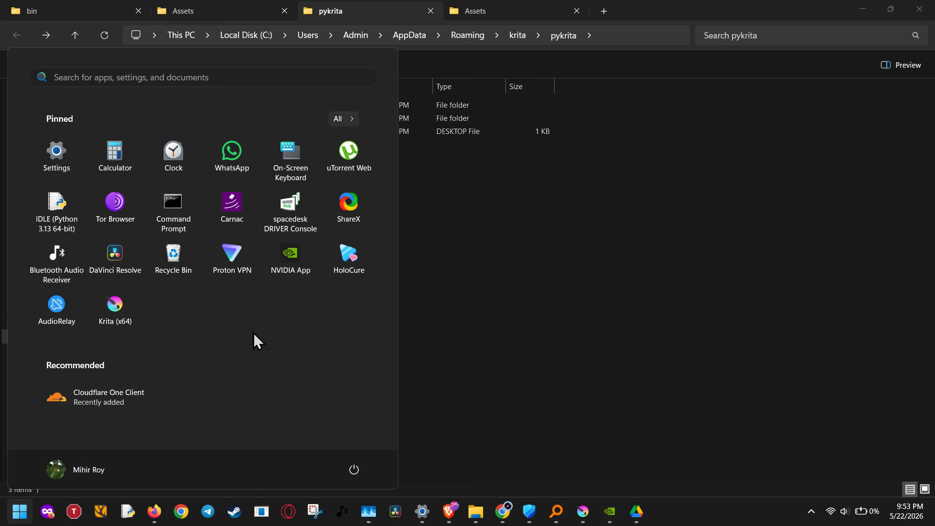
{"action": "key", "text": "Escape"}
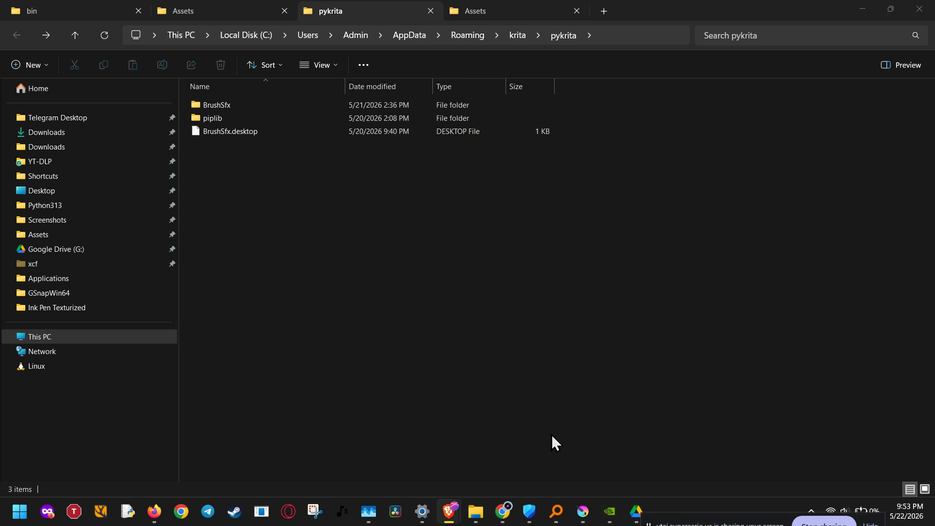
{"action": "left_click", "coordinate": [583, 512]}
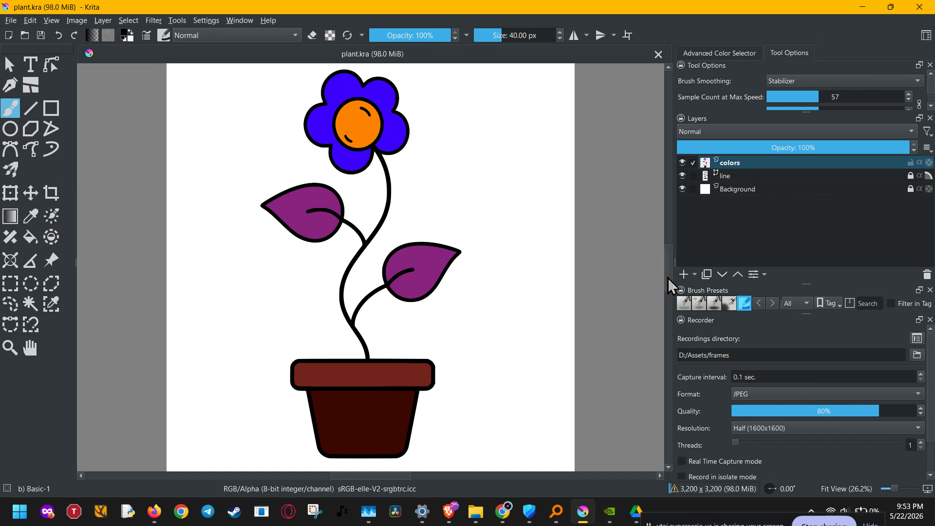
{"action": "mouse_move", "coordinate": [669, 275]}
{"action": "left_mouse_down"}
{"action": "mouse_move", "coordinate": [666, 302]}
{"action": "mouse_move", "coordinate": [670, 276]}
{"action": "left_mouse_up"}
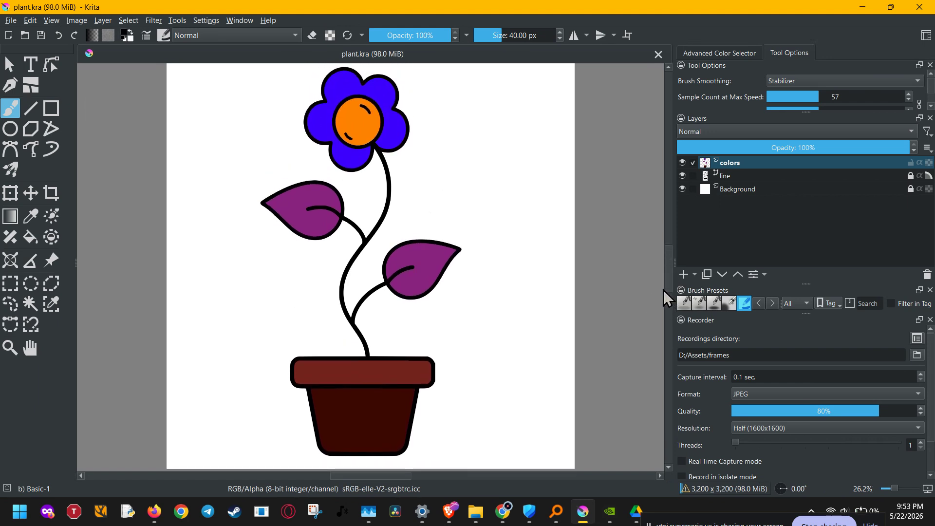
Switch to File Explorer, open the AppData\Local folder from the Assets location, and locate krita.log
{"action": "mouse_move", "coordinate": [466, 510]}
{"action": "left_click", "coordinate": [475, 429]}
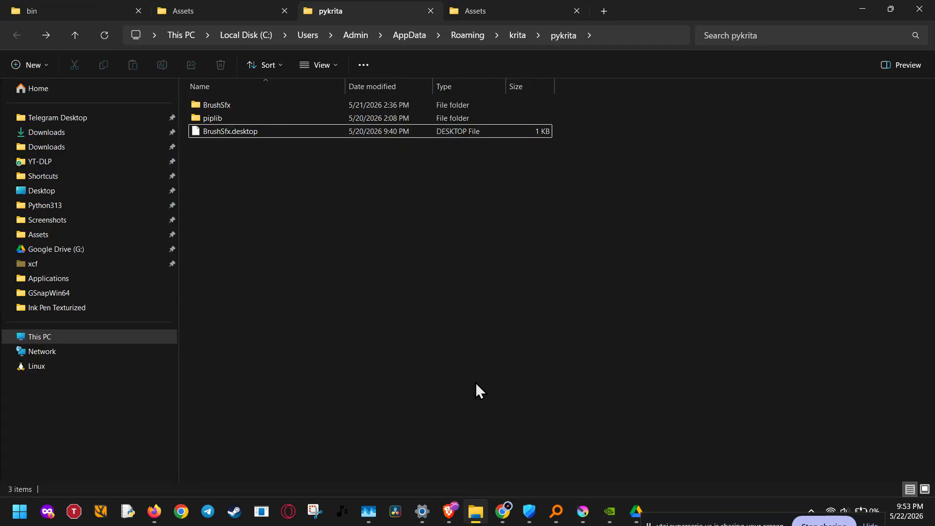
{"action": "left_click", "coordinate": [488, 15]}
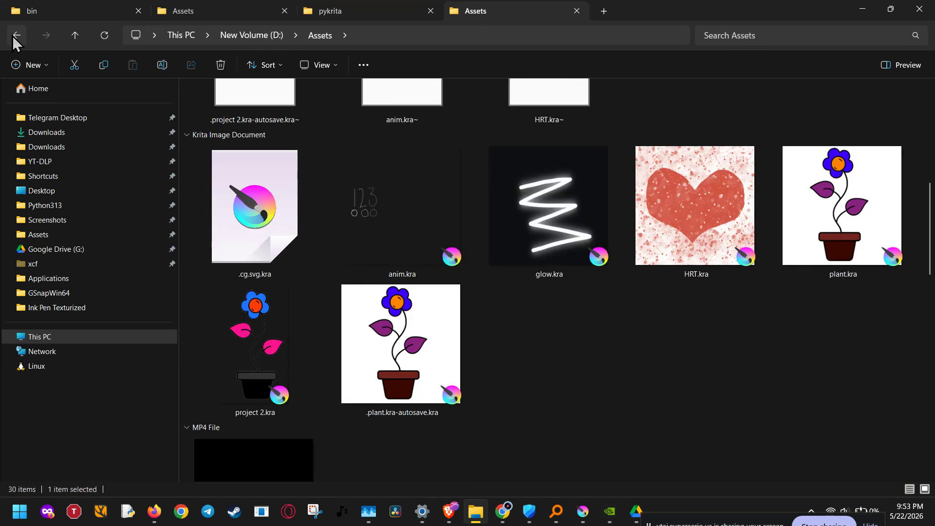
{"action": "left_click", "coordinate": [464, 42]}
{"action": "left_click", "coordinate": [324, 67]}
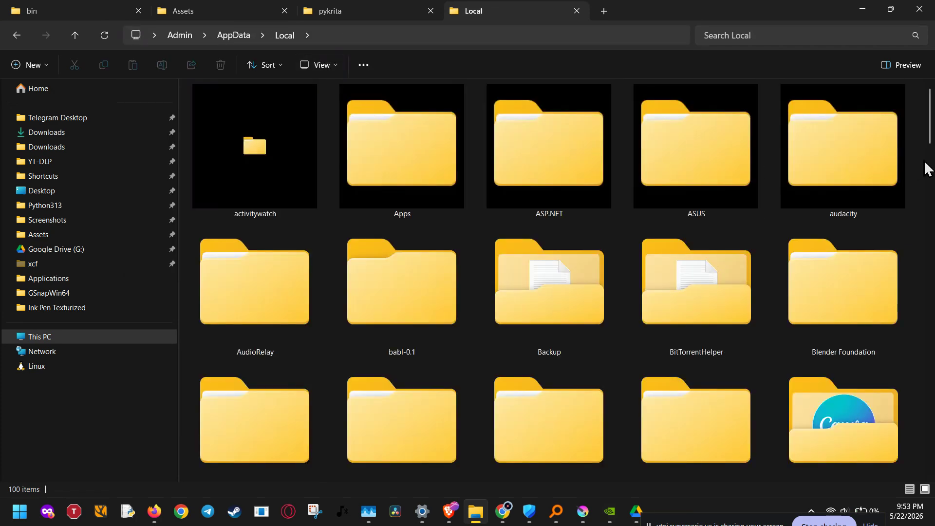
{"action": "type", "text": "krita.log"}
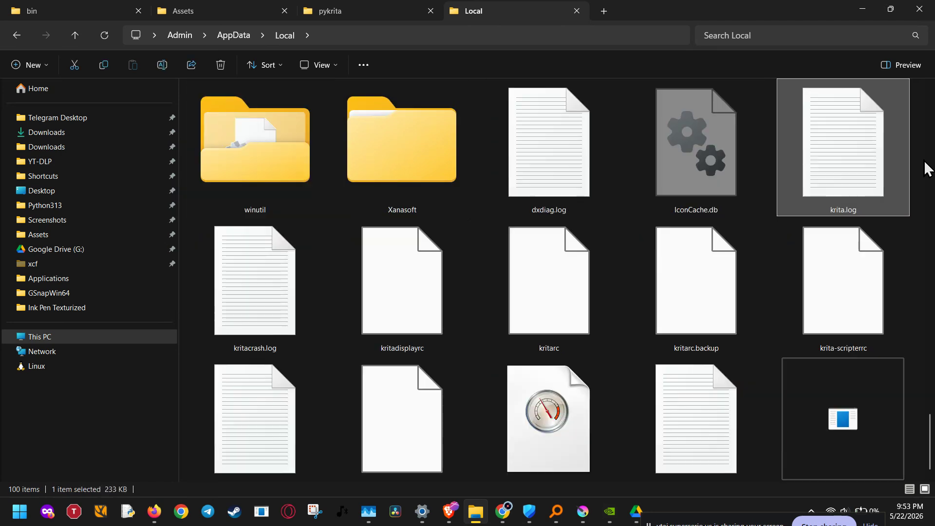
Try renaming the kritarc configuration file as kritarc.old, and put the name back to kritarc
{"action": "left_click", "coordinate": [554, 340]}
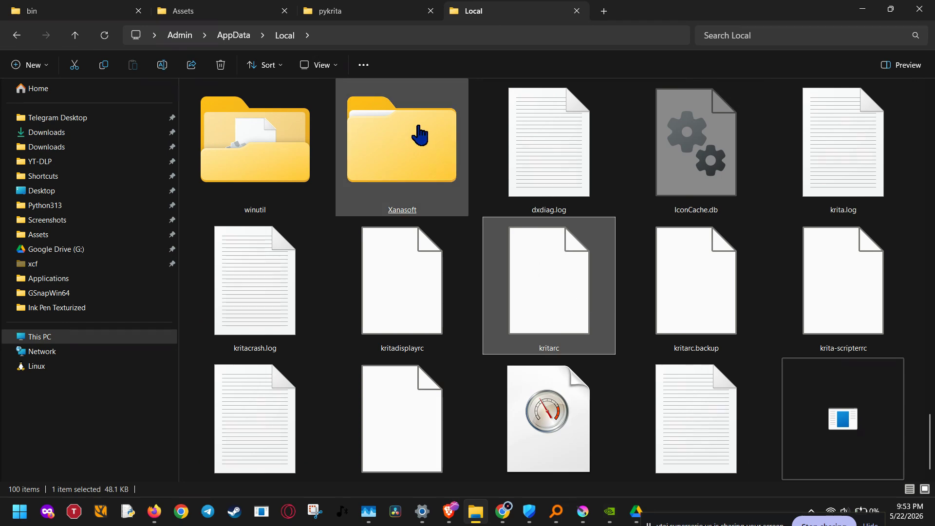
{"action": "left_click", "coordinate": [163, 70]}
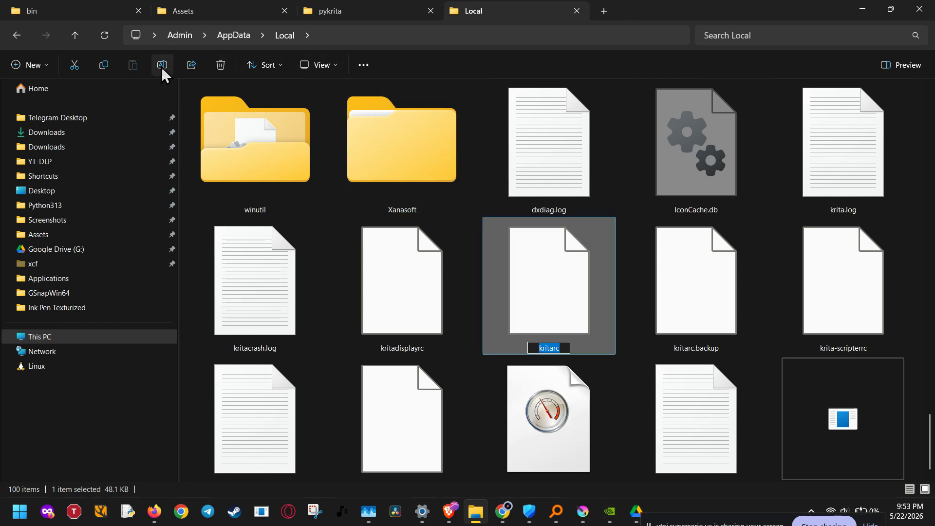
{"action": "key", "text": "Right"}
{"action": "type", "text": ".old"}
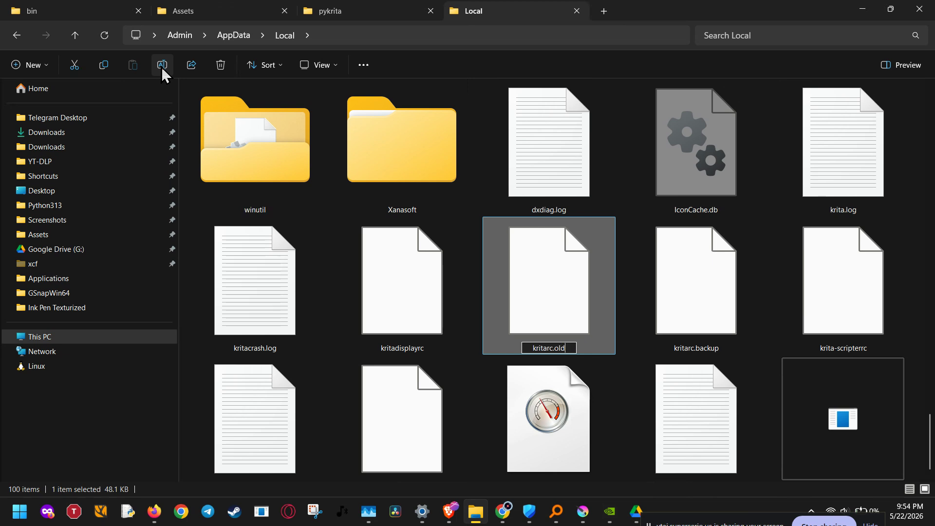
{"action": "key", "text": "BackSpace"}
{"action": "key", "text": "BackSpace"}
{"action": "key", "text": "BackSpace"}
{"action": "key", "text": "BackSpace"}
{"action": "key", "text": "BackSpace"}
{"action": "type", "text": "c"}
{"action": "key", "text": "Return"}
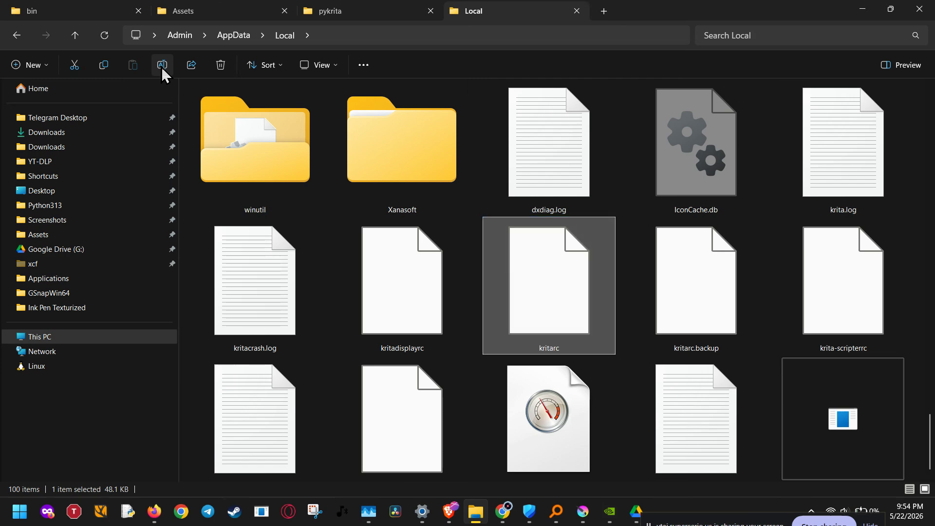
{"action": "left_click", "coordinate": [511, 441]}
Switch to Krita and paint three diagonal black test strokes on the blank area beside the flower, above the upper leaf
{"action": "mouse_move", "coordinate": [584, 511]}
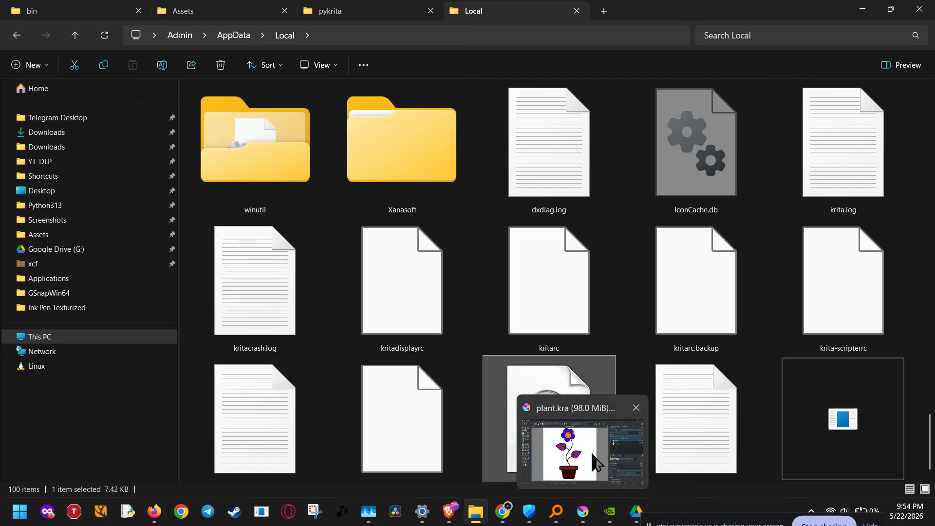
{"action": "left_click", "coordinate": [592, 456]}
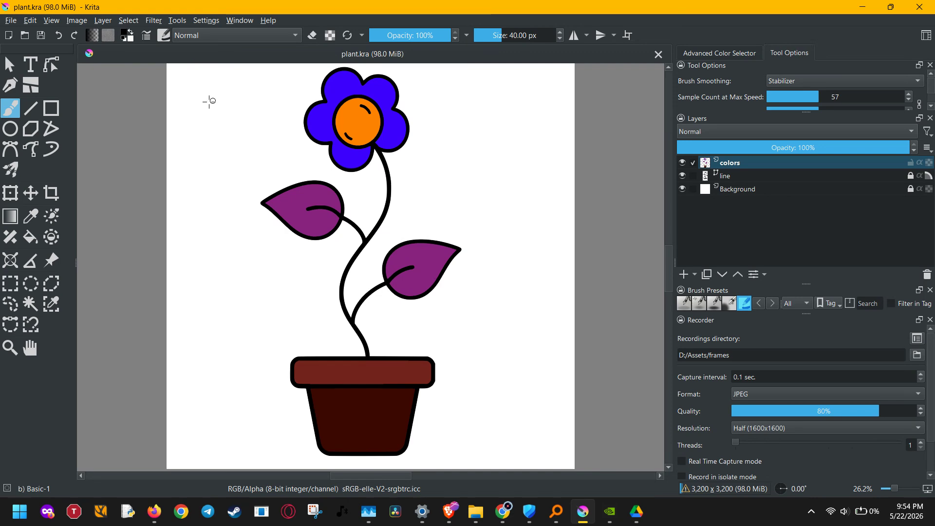
{"action": "left_click_drag", "start_coordinate": [174, 147], "coordinate": [172, 196]}
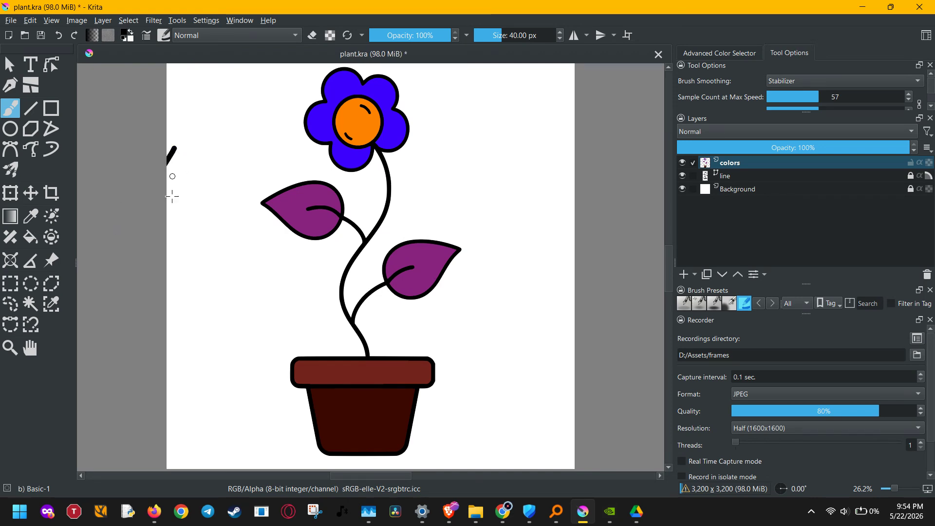
{"action": "left_click_drag", "start_coordinate": [213, 127], "coordinate": [172, 213]}
{"action": "left_click_drag", "start_coordinate": [239, 147], "coordinate": [194, 221]}
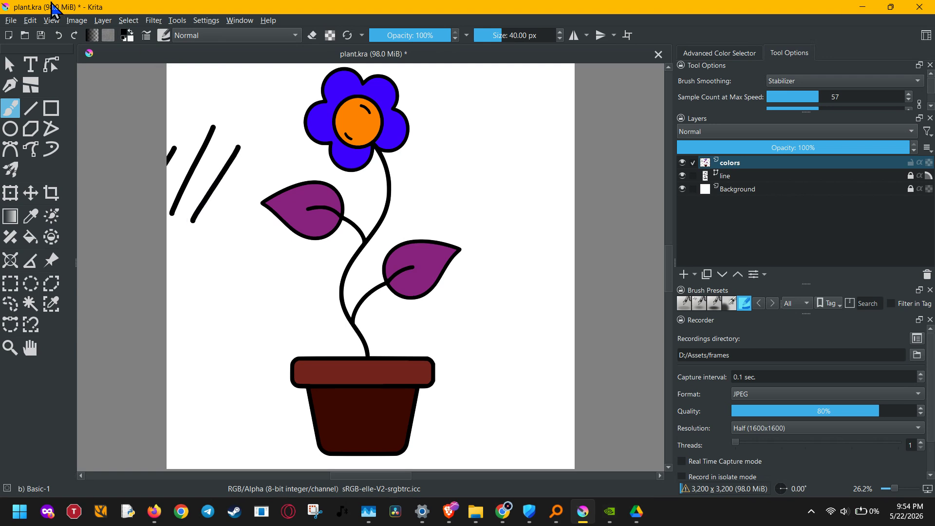
Undo the three diagonal test strokes beside the flower
{"action": "left_click", "coordinate": [55, 35]}
{"action": "left_click", "coordinate": [55, 35]}
{"action": "left_click", "coordinate": [55, 34]}
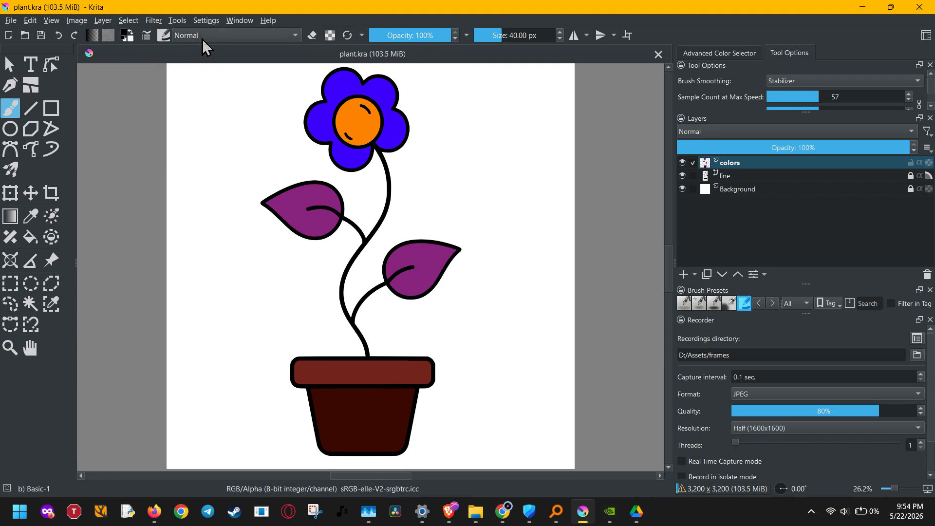
In the display preferences, set the preferred renderer to Direct3D 11 via ANGLE and disable Canvas Graphics Acceleration
{"action": "left_click", "coordinate": [199, 21]}
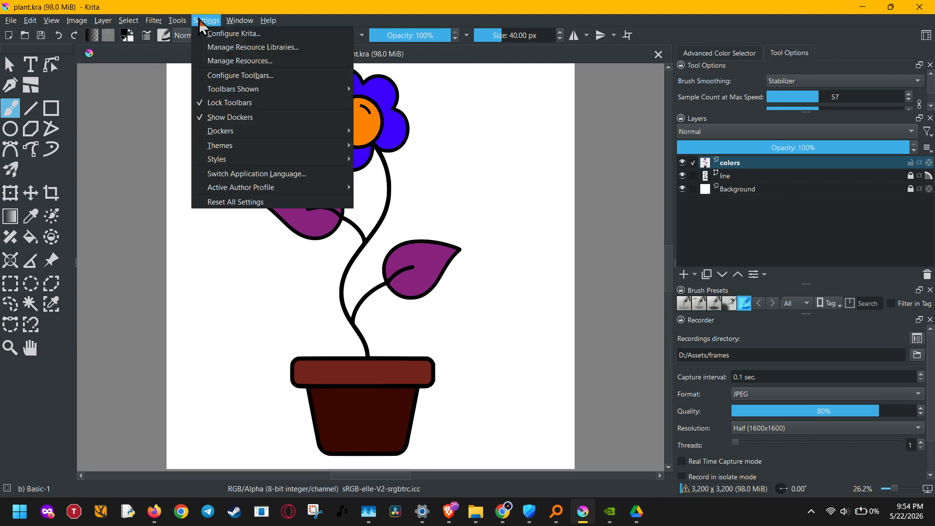
{"action": "left_click", "coordinate": [201, 34]}
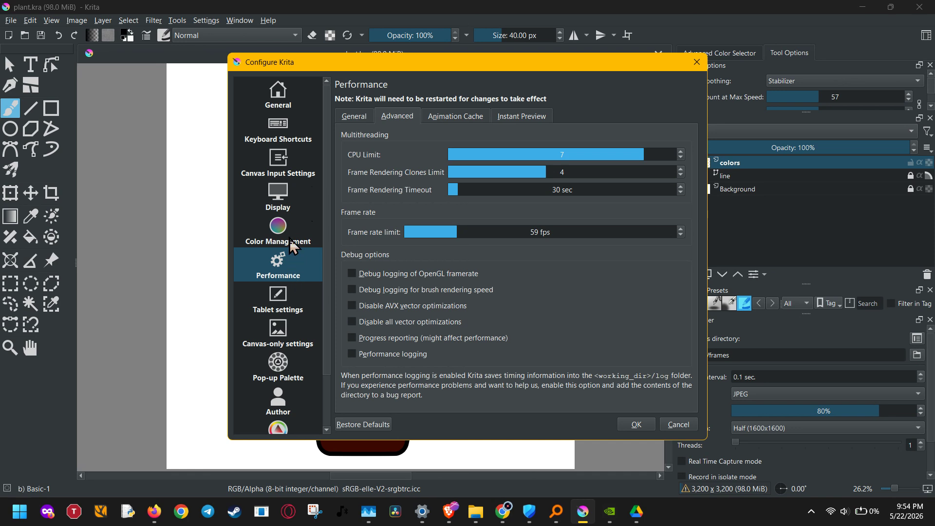
{"action": "left_click", "coordinate": [293, 198]}
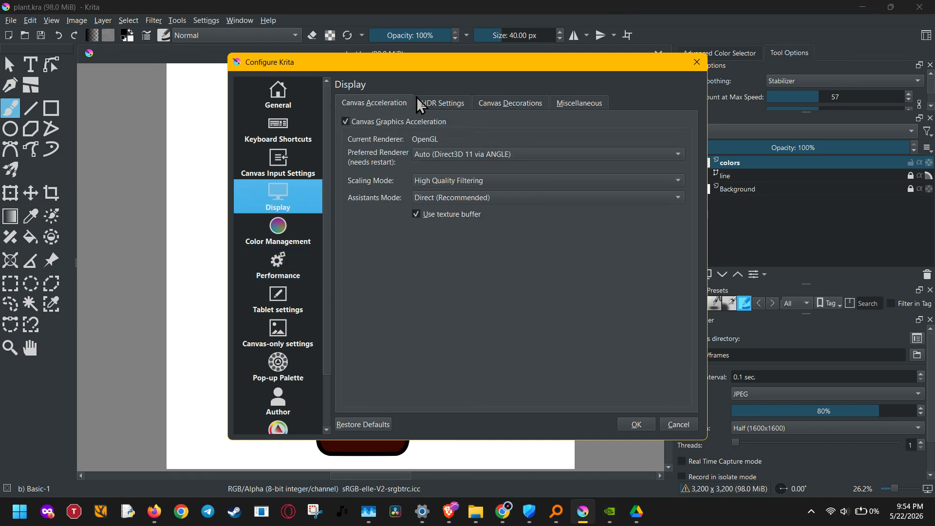
{"action": "left_click", "coordinate": [427, 155]}
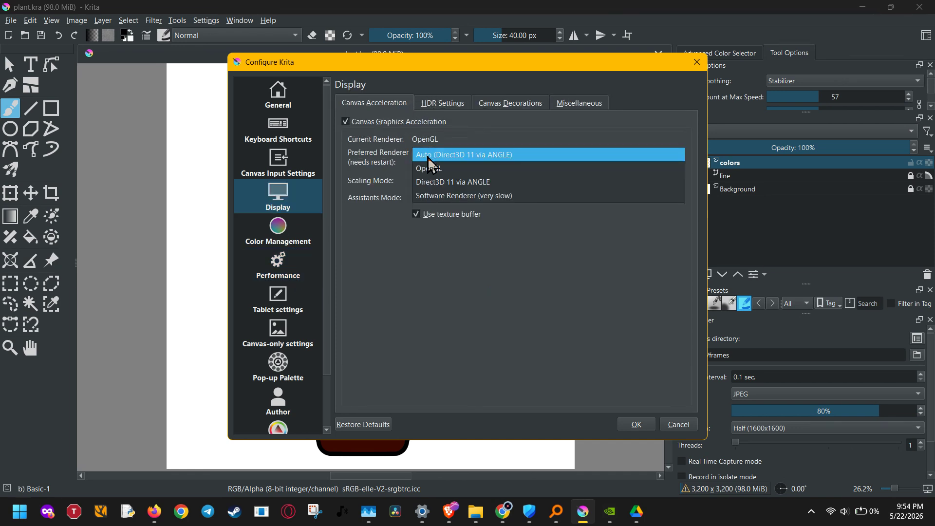
{"action": "left_click", "coordinate": [431, 167]}
{"action": "left_click", "coordinate": [440, 155]}
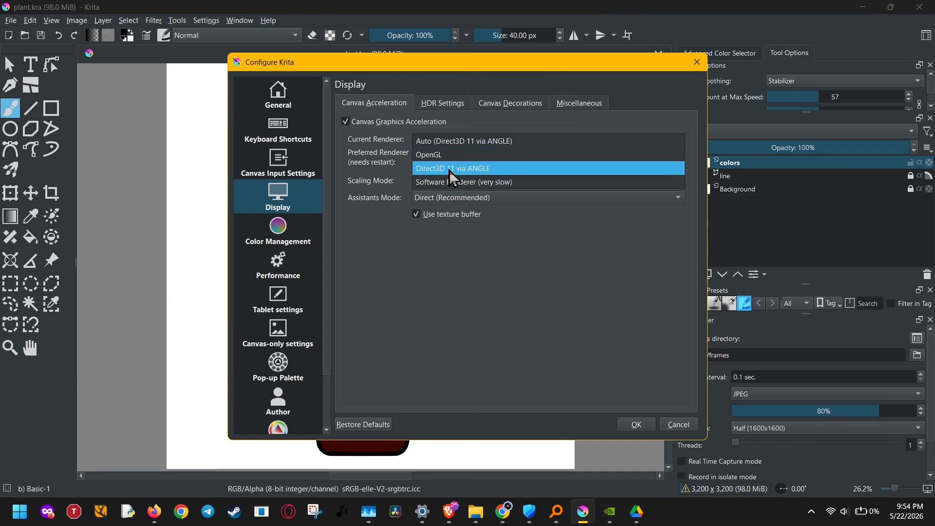
{"action": "left_click", "coordinate": [449, 168]}
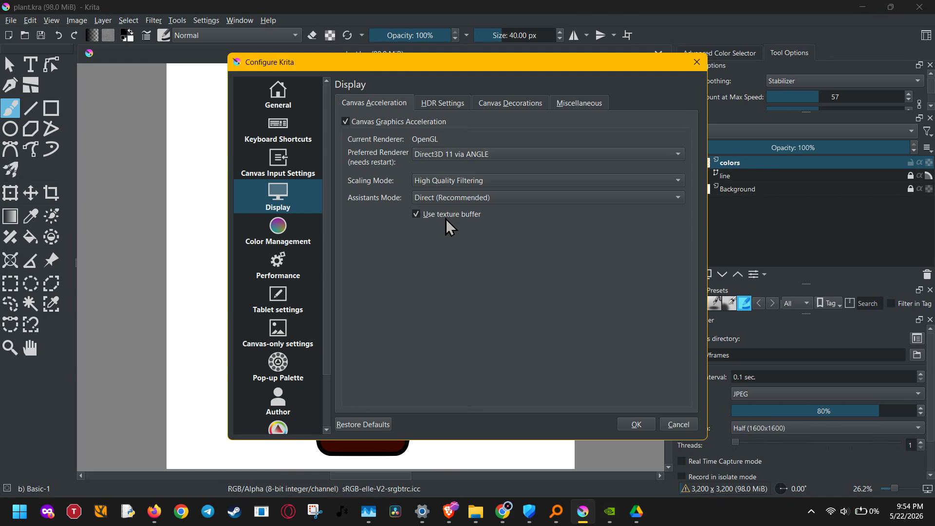
{"action": "left_click", "coordinate": [412, 121]}
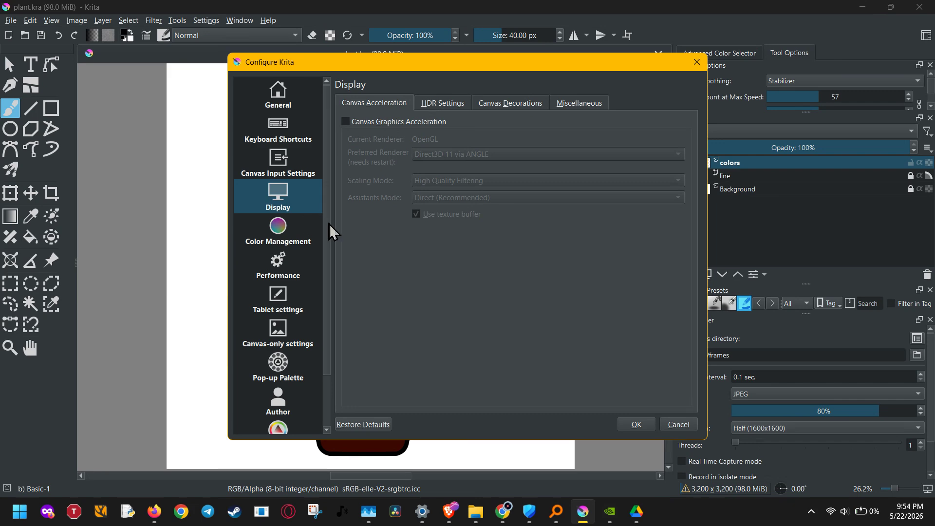
In the tablet preferences, try Windows 8+ Pointer Input (Windows Ink) as the input API and return to WinTab
{"action": "scroll", "coordinate": [300, 227], "scroll_direction": "down", "scroll_amount": 2}
{"action": "left_click", "coordinate": [297, 231]}
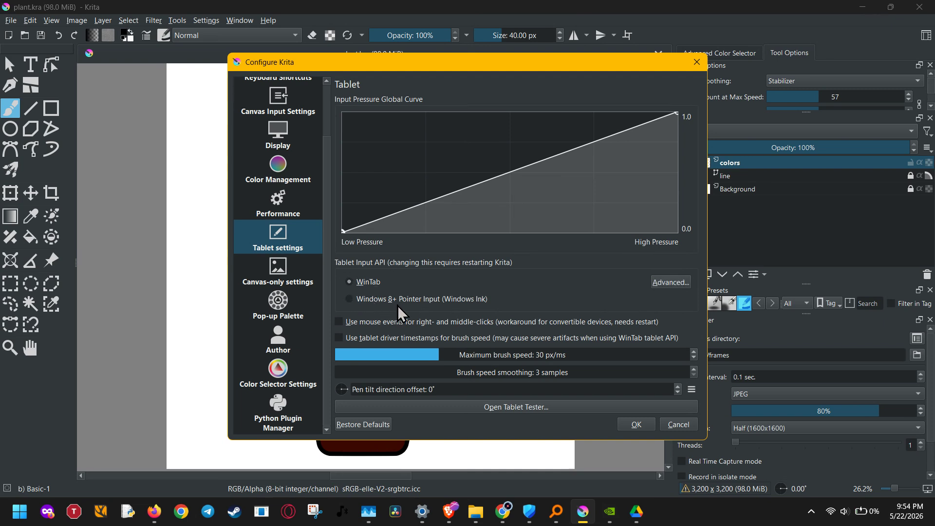
{"action": "left_click", "coordinate": [414, 302]}
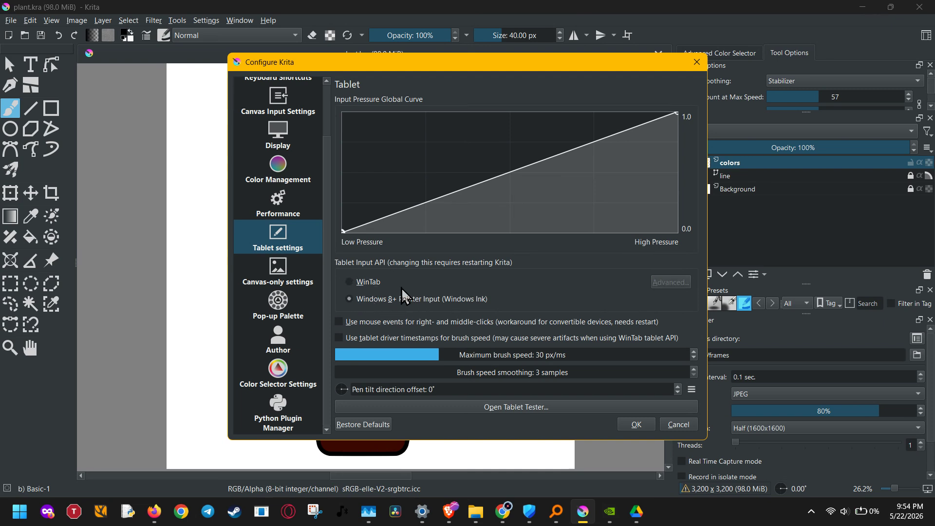
{"action": "left_click", "coordinate": [375, 283]}
Test a vertical stroke in the Tablet Tester, clear and close the tester, and accept the preferences
{"action": "left_click", "coordinate": [621, 404]}
{"action": "mouse_move", "coordinate": [368, 223]}
{"action": "left_mouse_down"}
{"action": "mouse_move", "coordinate": [335, 242]}
{"action": "mouse_move", "coordinate": [370, 286]}
{"action": "left_mouse_up"}
{"action": "left_click", "coordinate": [579, 295]}
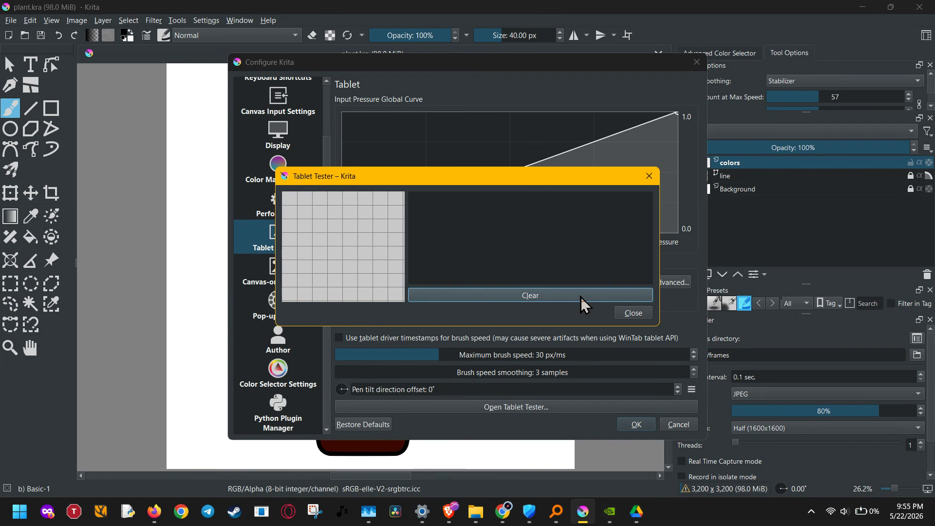
{"action": "left_click", "coordinate": [630, 313]}
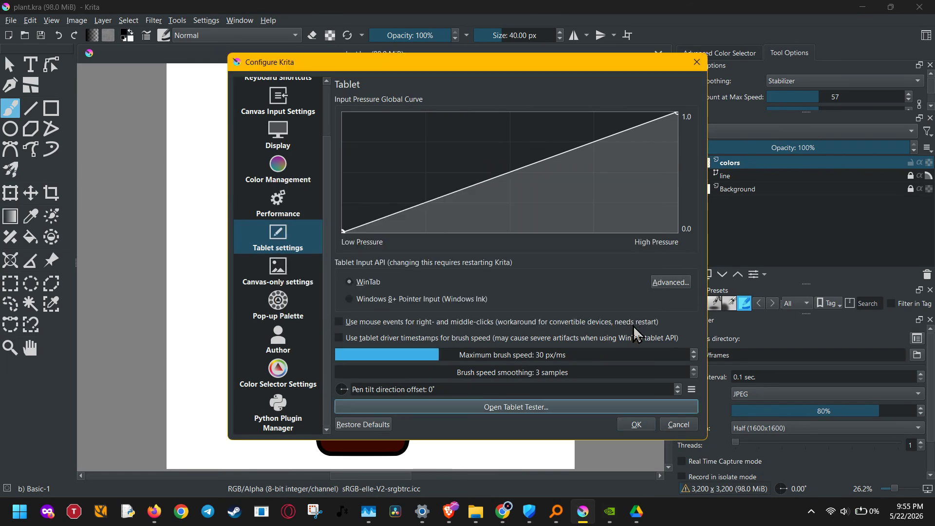
{"action": "left_click", "coordinate": [637, 425]}
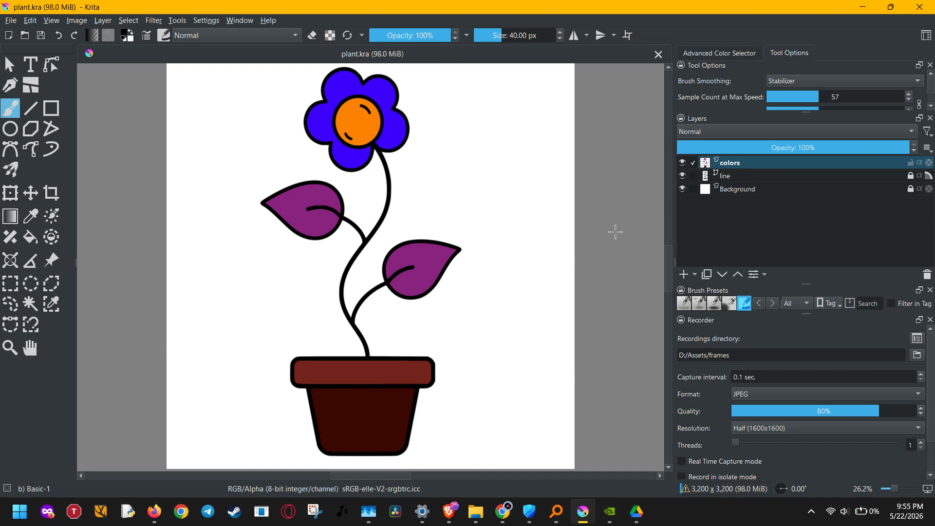
In the general performance preferences, set the memory limit to 70.32%
{"action": "left_click", "coordinate": [200, 23]}
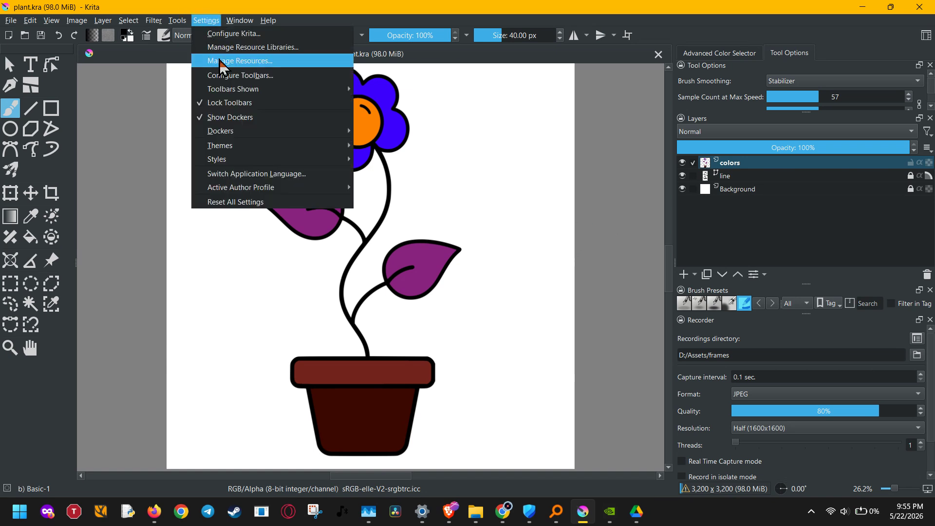
{"action": "left_click", "coordinate": [211, 33]}
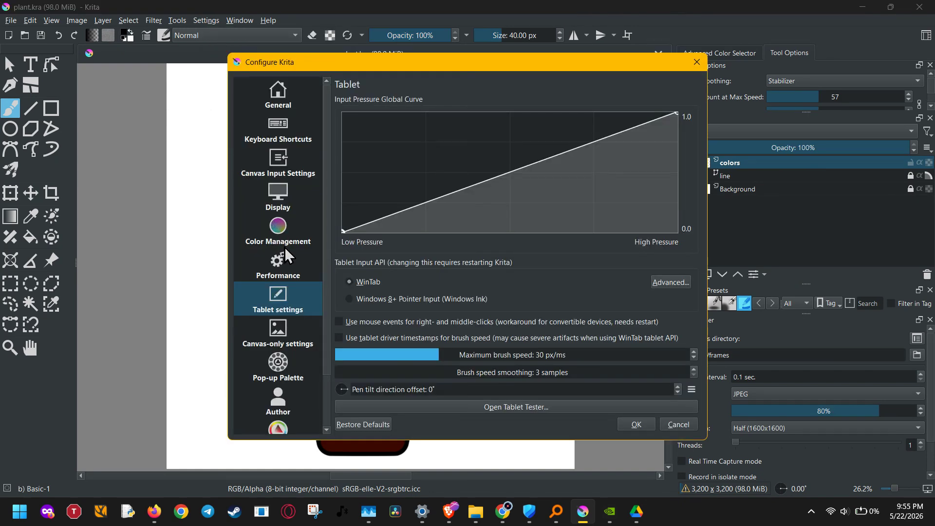
{"action": "left_click", "coordinate": [288, 269]}
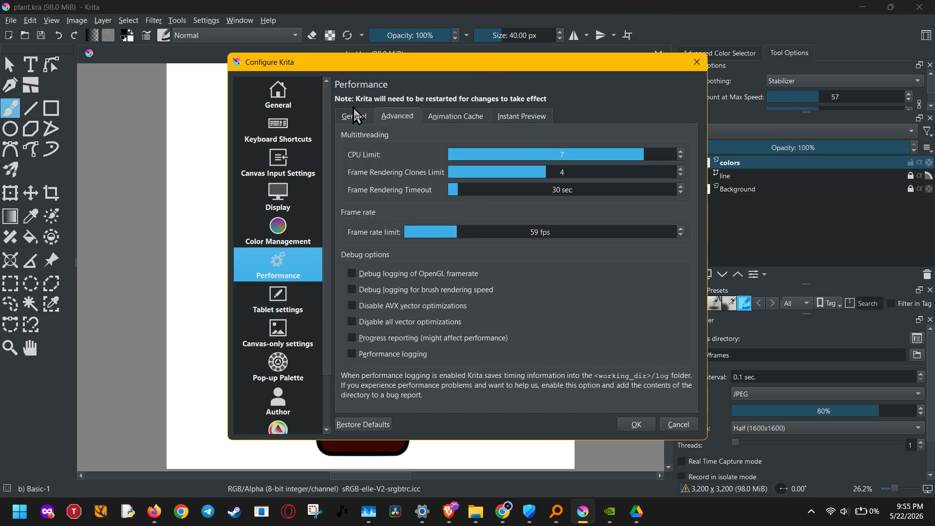
{"action": "mouse_move", "coordinate": [558, 168]}
{"action": "left_mouse_down"}
{"action": "mouse_move", "coordinate": [438, 188]}
{"action": "mouse_move", "coordinate": [569, 202]}
{"action": "mouse_move", "coordinate": [572, 166]}
{"action": "mouse_move", "coordinate": [557, 164]}
{"action": "left_mouse_up"}
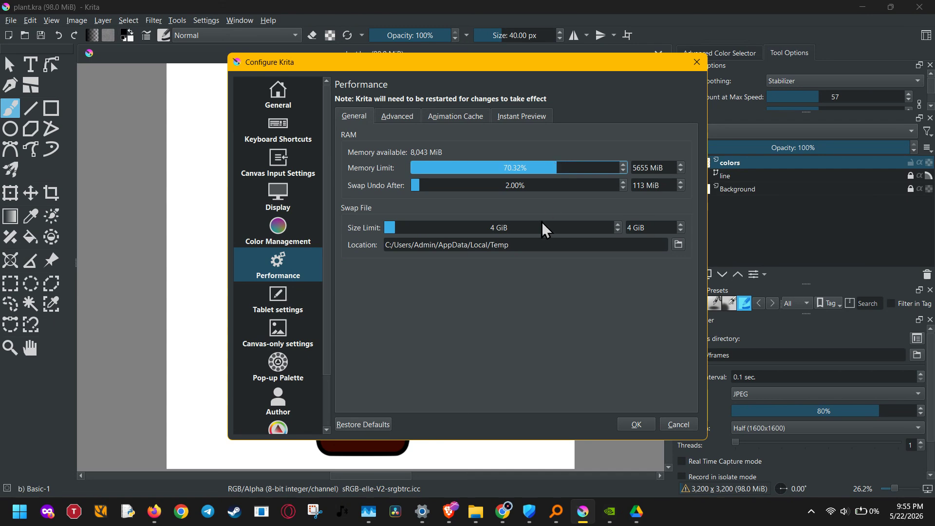
Accept the changed performance preferences
{"action": "left_click", "coordinate": [633, 424]}
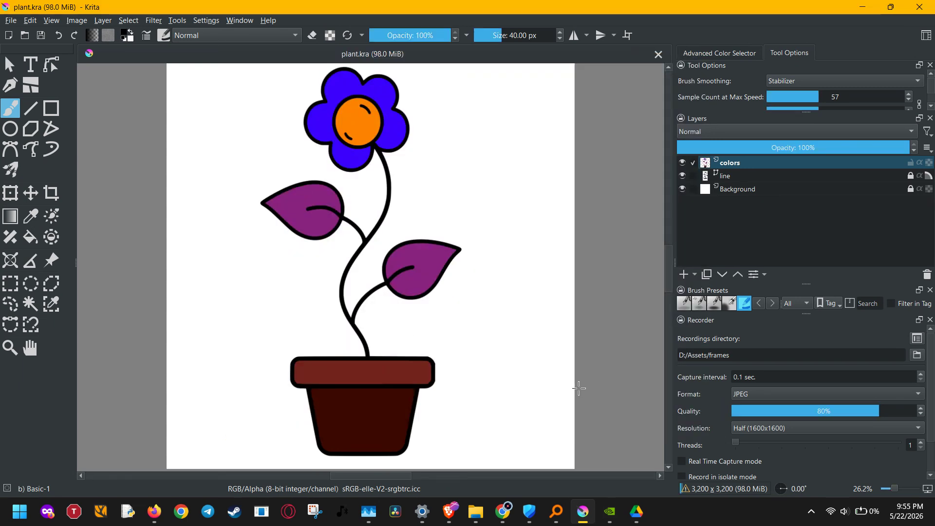
Scale the whole image to 50% in width and height with proportions constrained
{"action": "scroll", "coordinate": [579, 388], "scroll_direction": "down", "scroll_amount": 1}
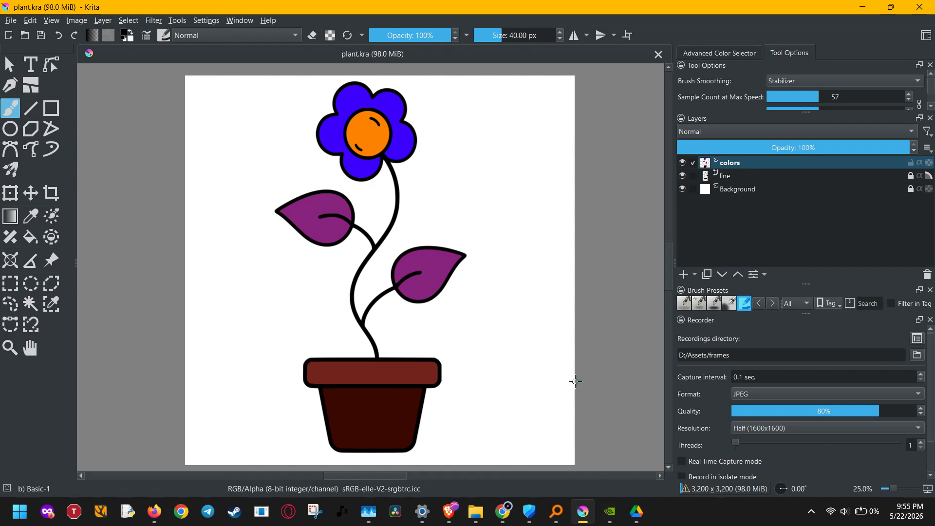
{"action": "left_click", "coordinate": [86, 20]}
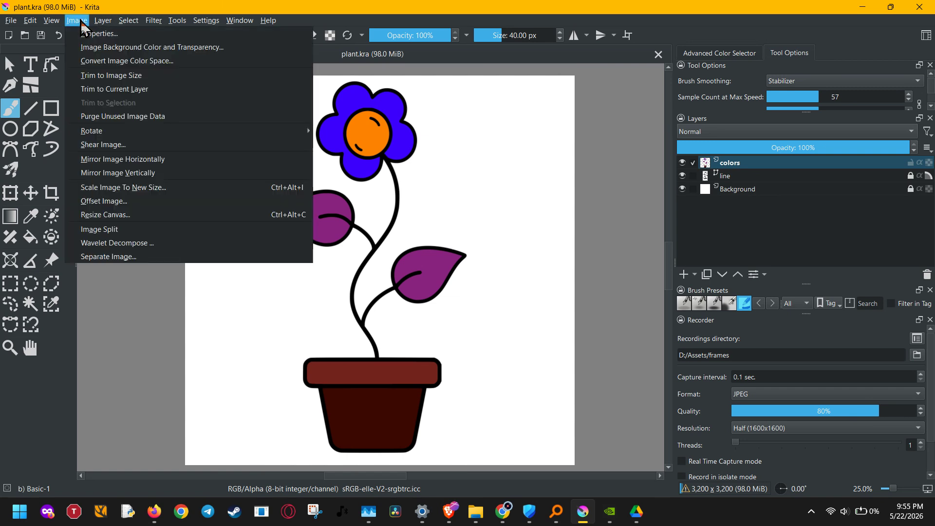
{"action": "left_click", "coordinate": [140, 189]}
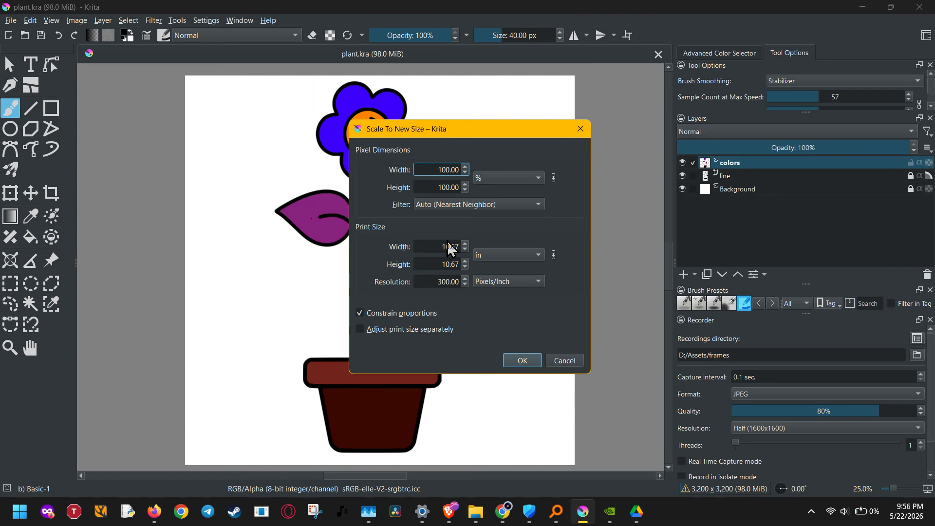
{"action": "key", "text": "Delete"}
{"action": "type", "text": "5"}
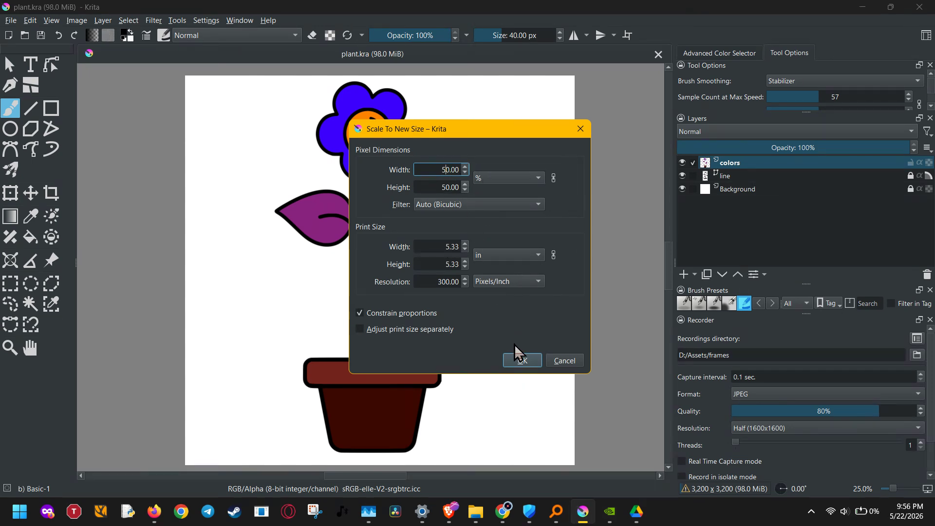
{"action": "left_click", "coordinate": [519, 360]}
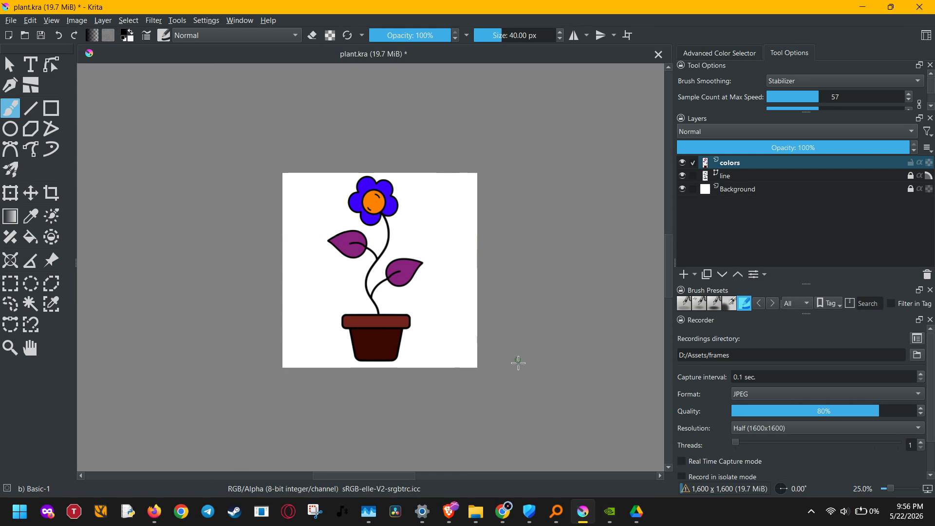
Switch to File Explorer and open the %temp% folder in a new tab
{"action": "left_click", "coordinate": [479, 513]}
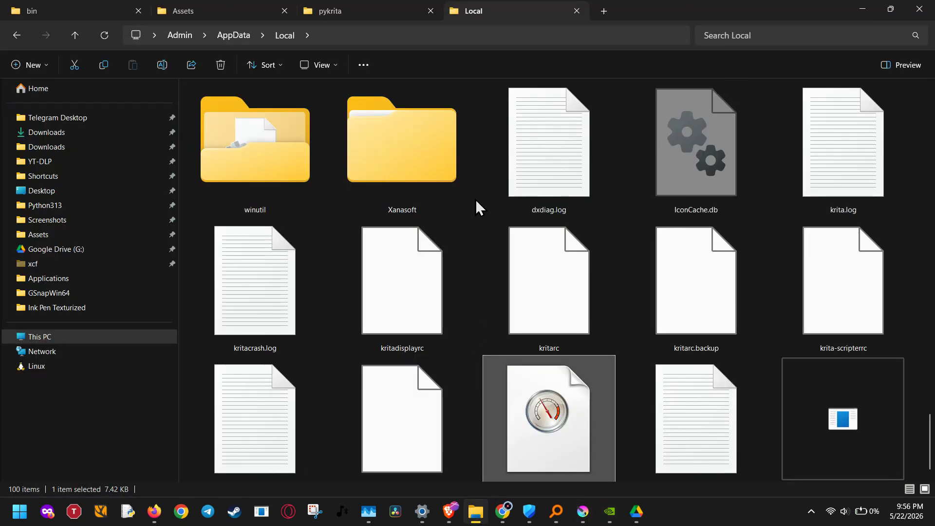
{"action": "key", "text": "ctrl+t"}
{"action": "left_click", "coordinate": [586, 34]}
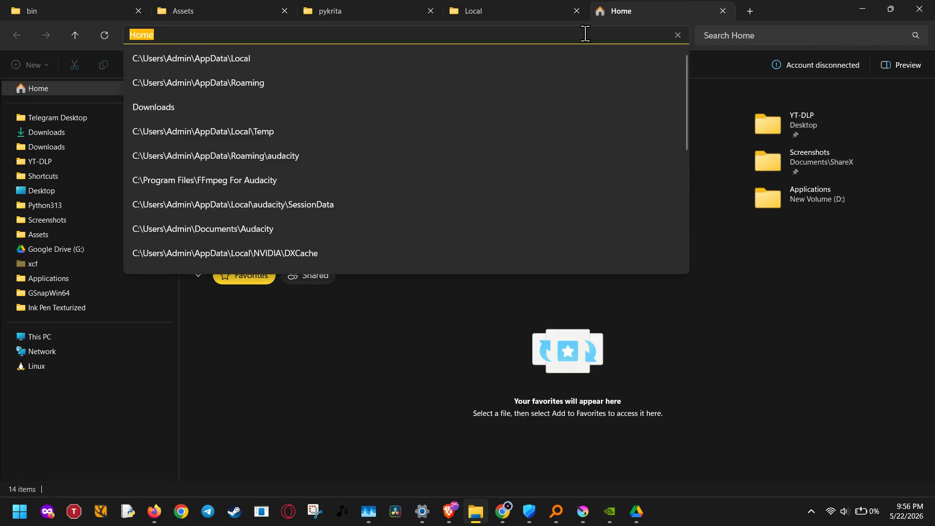
{"action": "type", "text": "%temp%"}
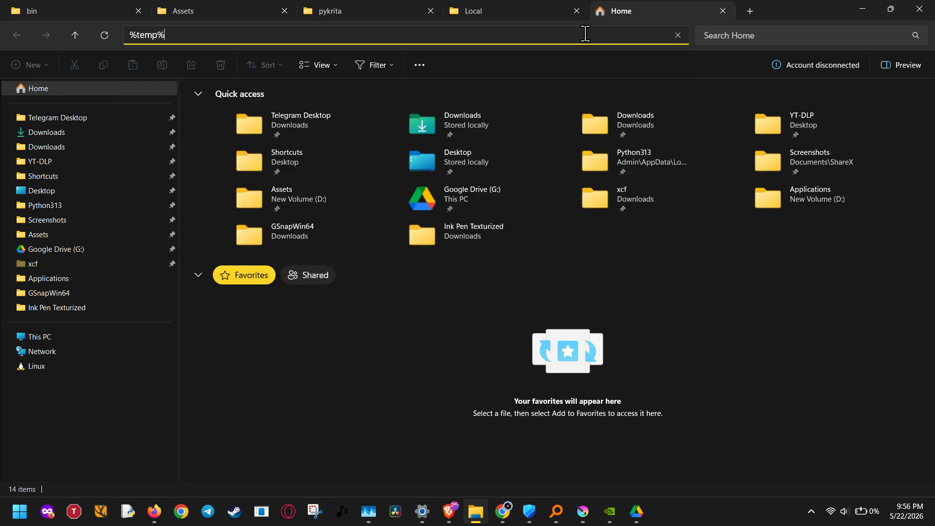
{"action": "key", "text": "Return"}
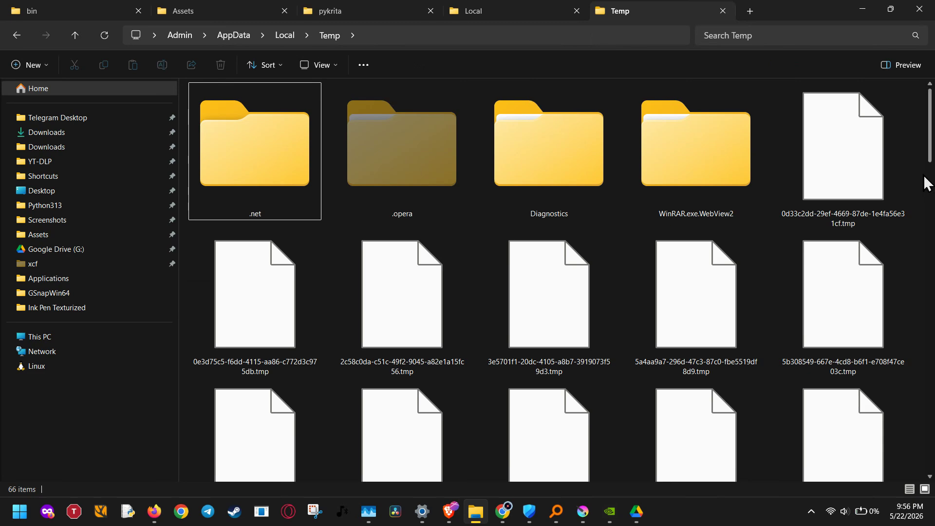
Select all items in the Temp folder and show the folder's full path
{"action": "key", "text": "ctrl+a"}
{"action": "left_click_drag", "start_coordinate": [930, 155], "coordinate": [930, 117]}
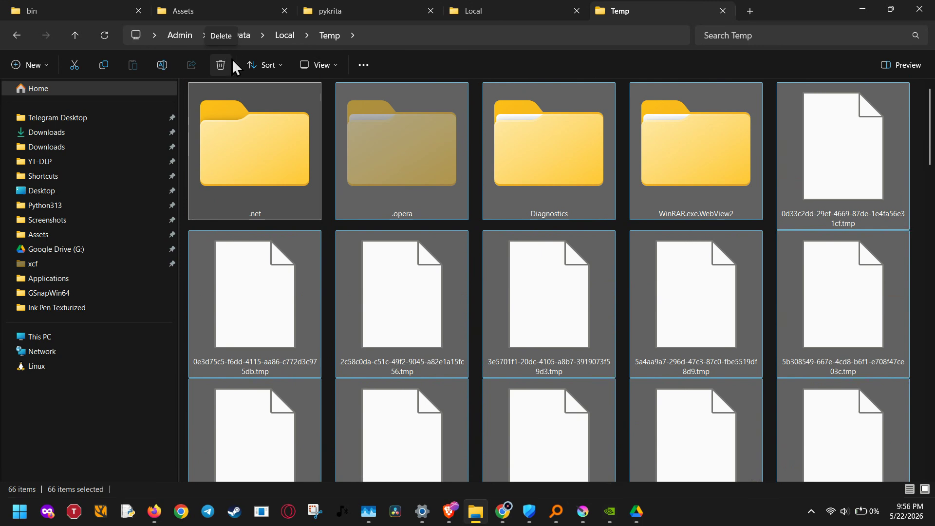
{"action": "left_click", "coordinate": [387, 40]}
{"action": "left_click", "coordinate": [388, 40]}
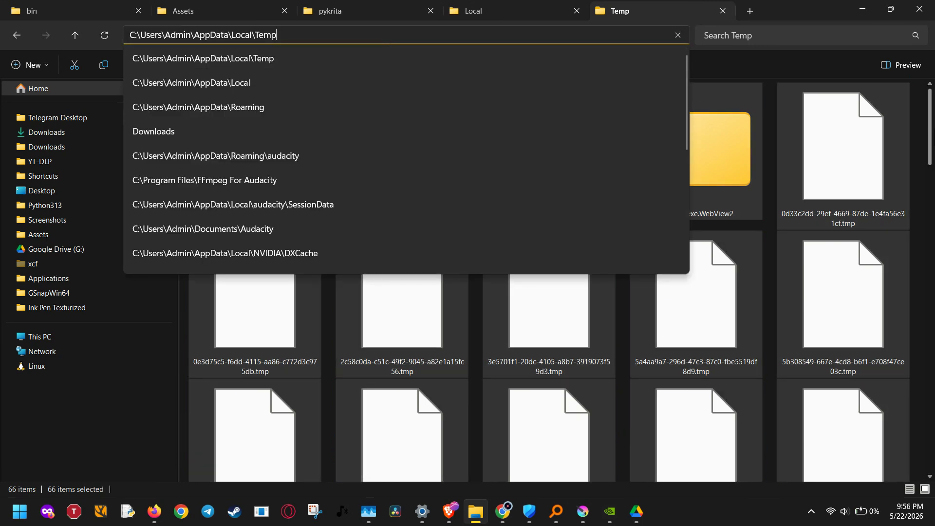
{"action": "left_click", "coordinate": [928, 142]}
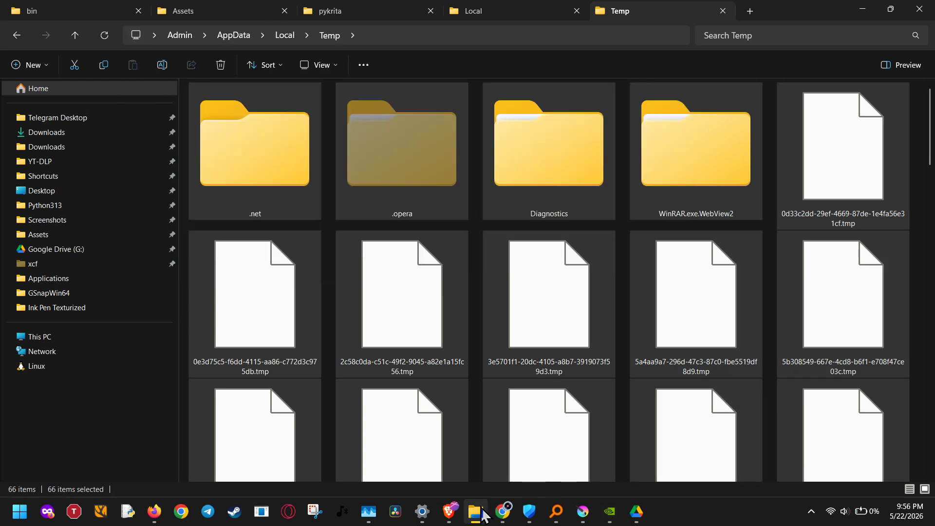
{"action": "mouse_move", "coordinate": [481, 515]}
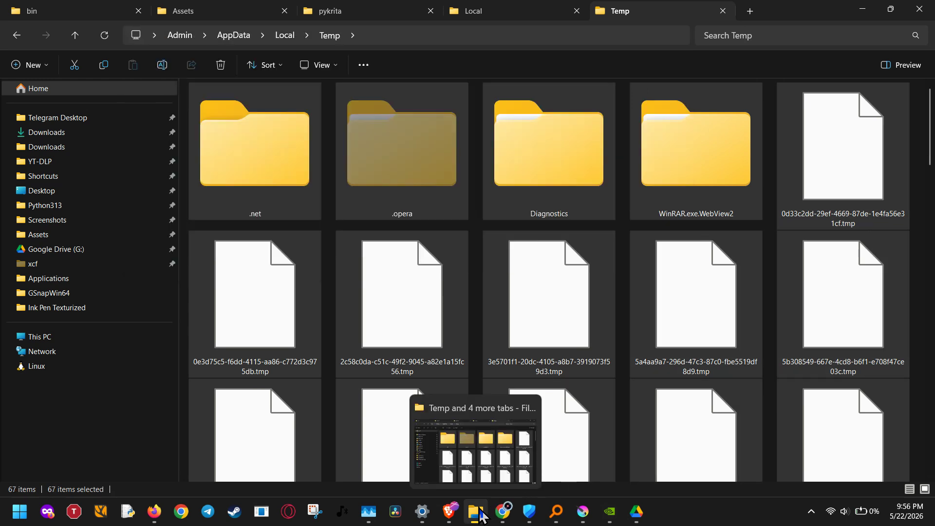
{"action": "mouse_move", "coordinate": [453, 519]}
{"action": "left_click", "coordinate": [524, 458]}
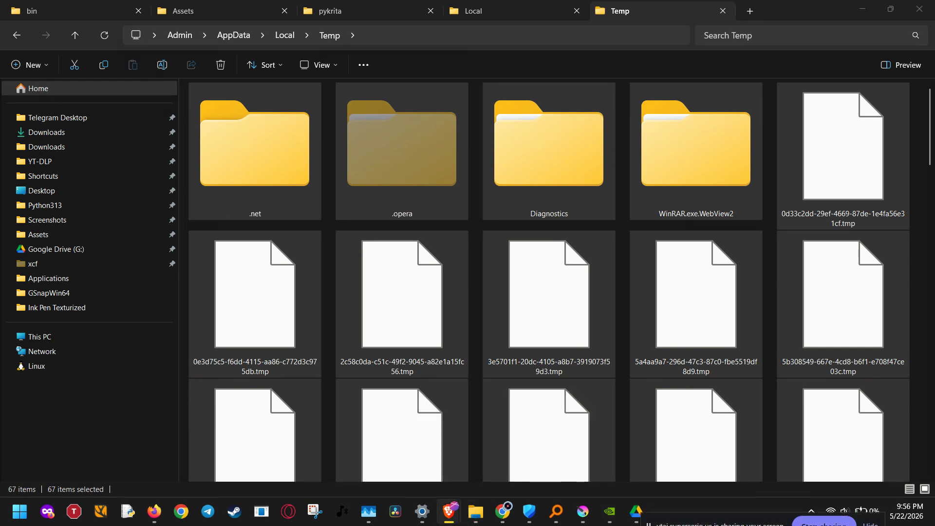